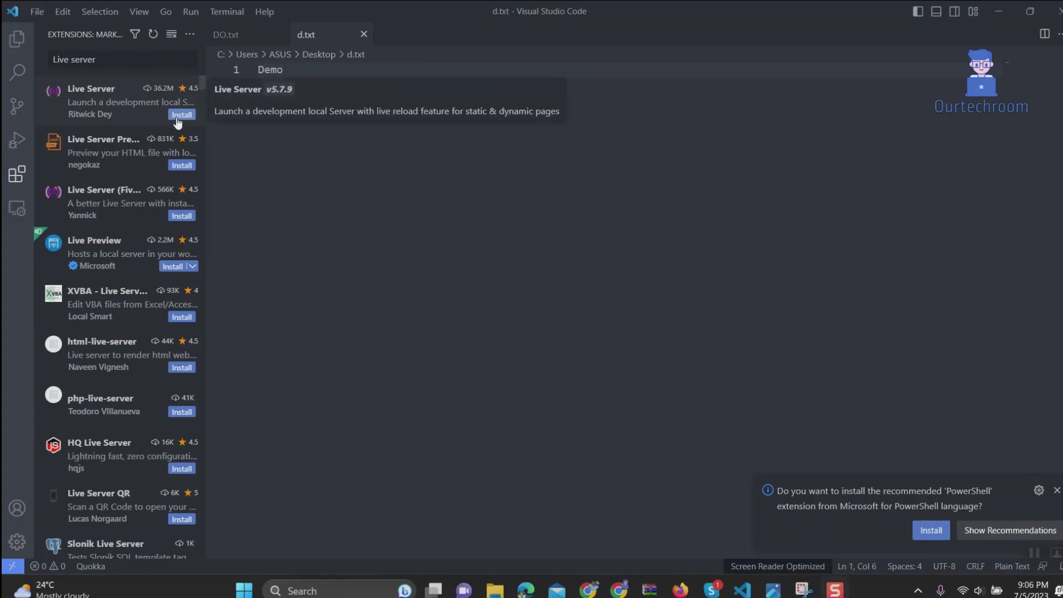
Install Ritwick Dey's Live Server extension from the 'Live server' search results.
click(182, 114)
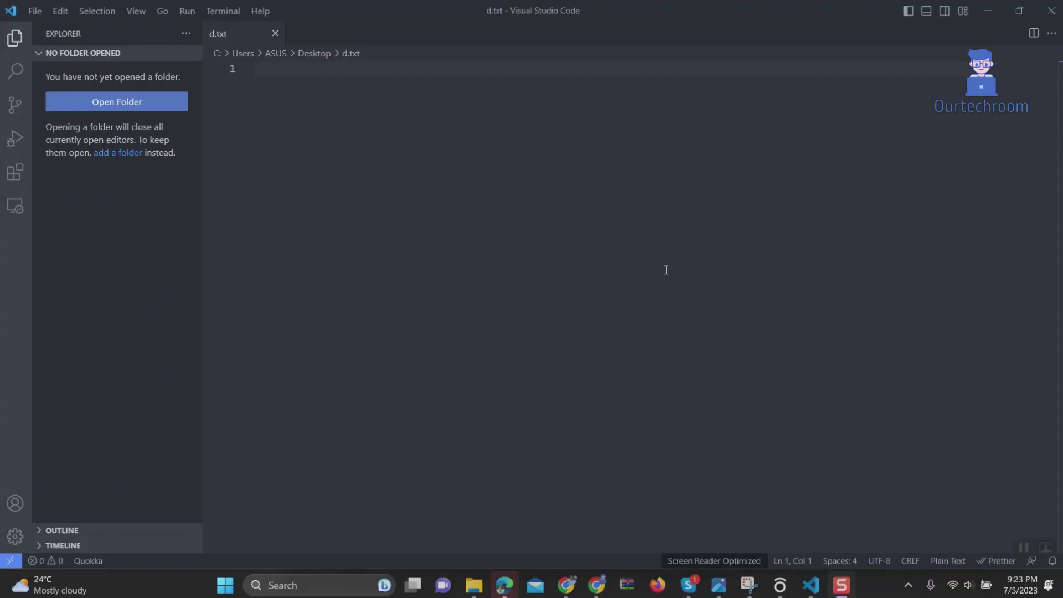
Close Visual Studio Code and relaunch it from Windows Search.
click(1053, 10)
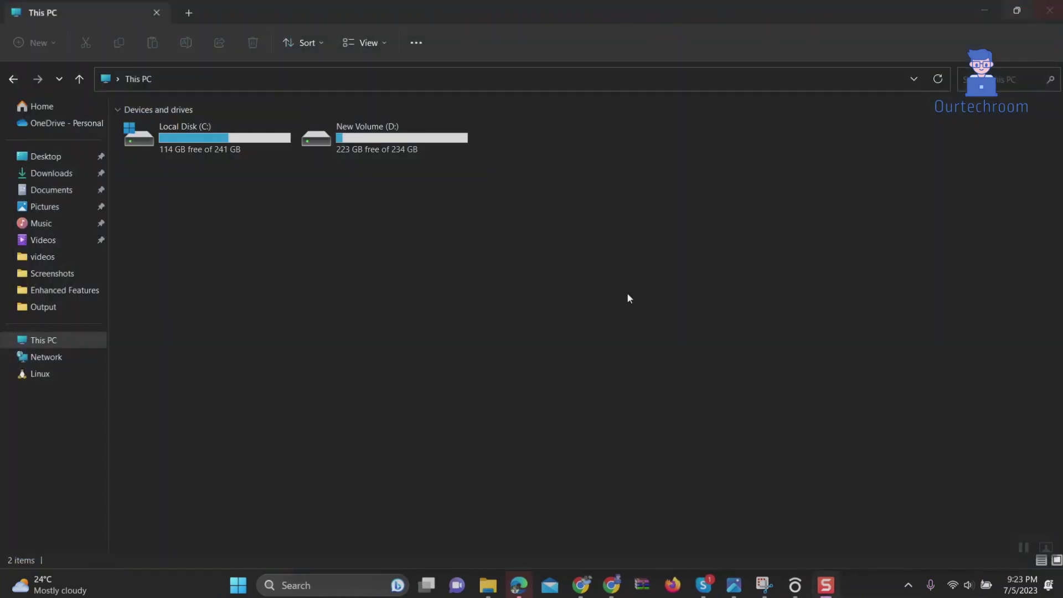
click(332, 585)
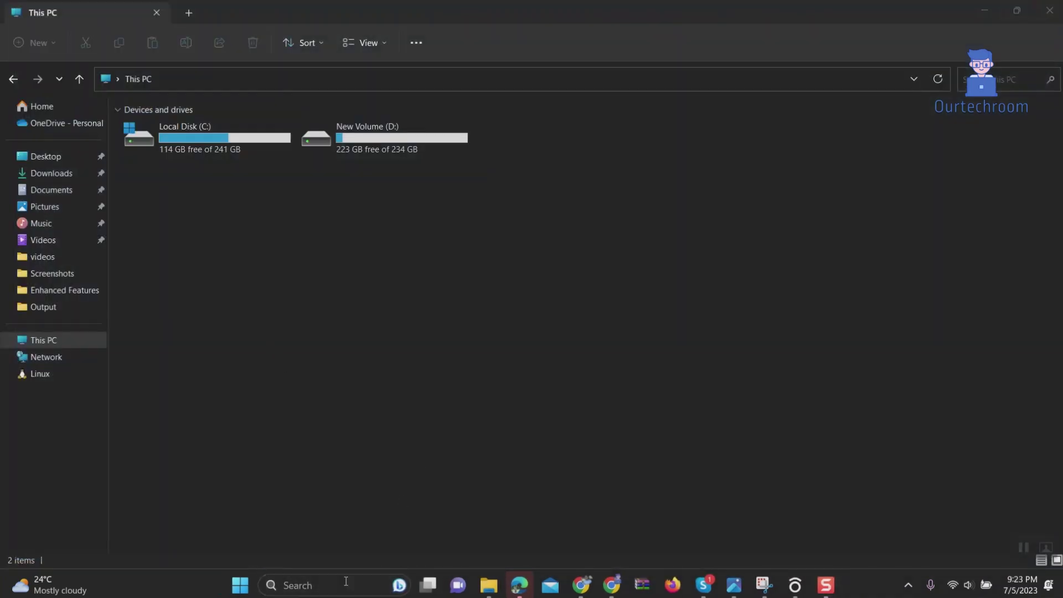
text(vs)
click(350, 152)
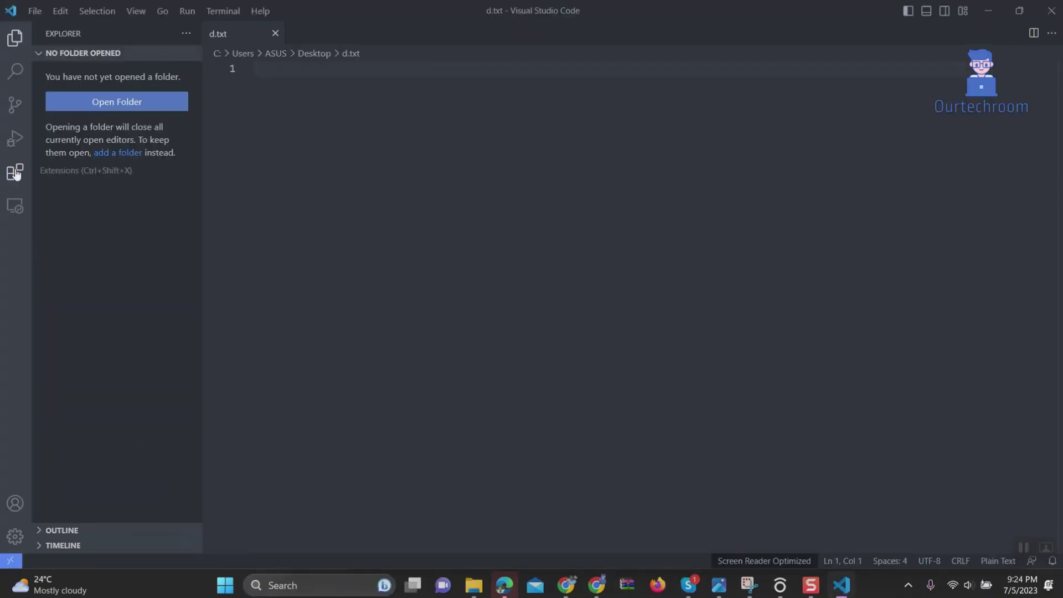
Search the extensions for 'live server' and start installing Live Server.
click(16, 173)
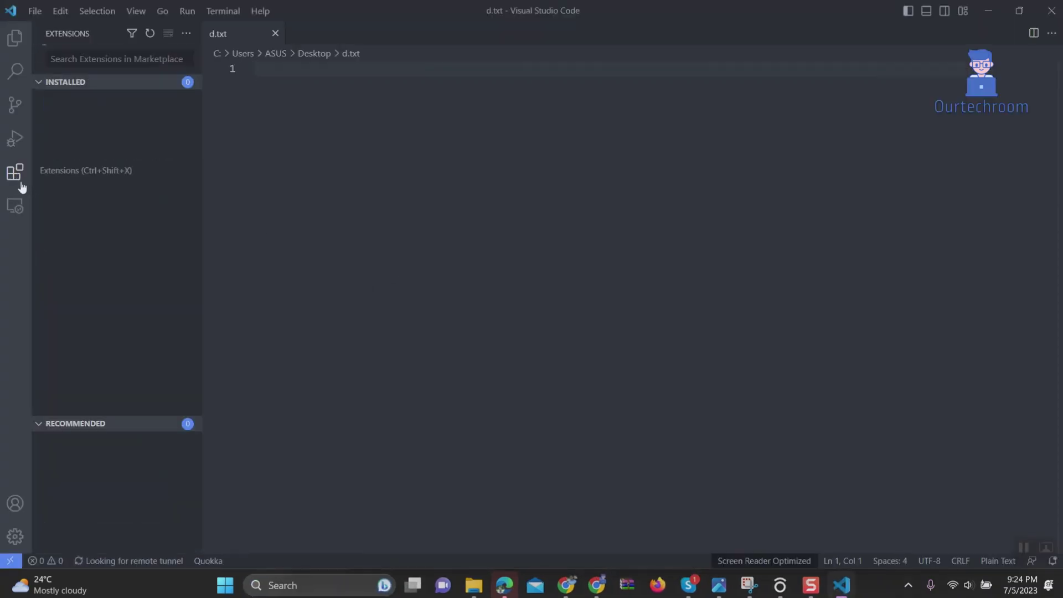
click(100, 60)
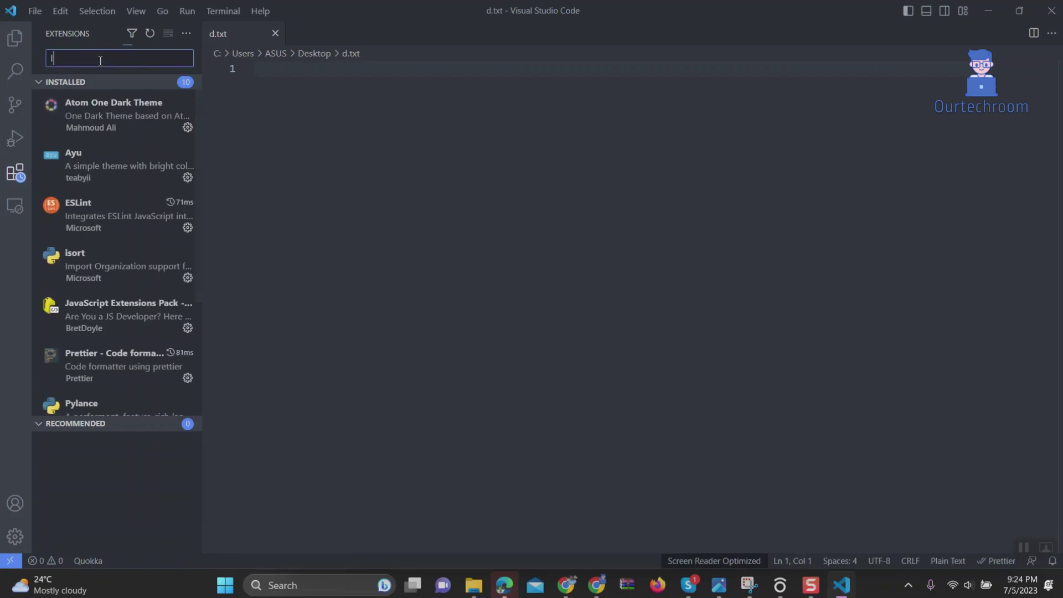
text(live server)
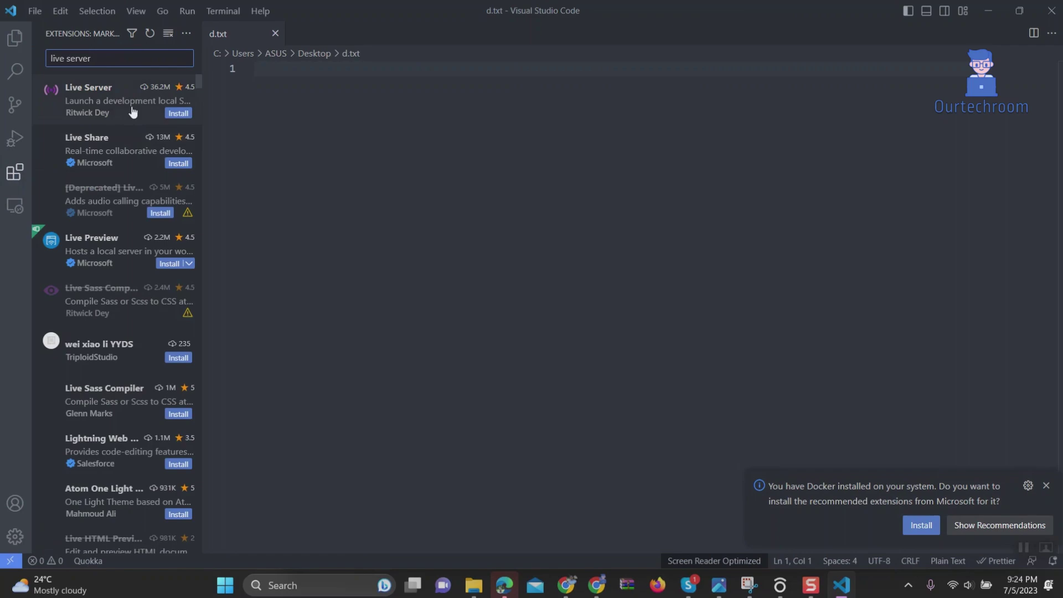
click(131, 101)
click(178, 114)
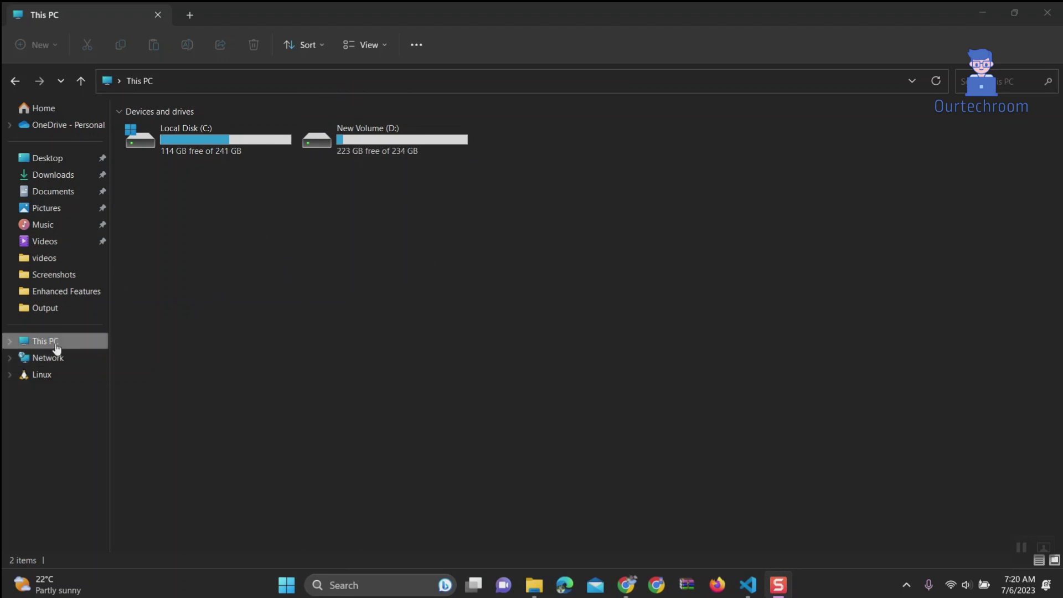
Permanently delete the Cache_Data folder in %APPDATA%\Code\Cache and confirm.
click(270, 81)
text(%APPDATA%\Code\Cache)
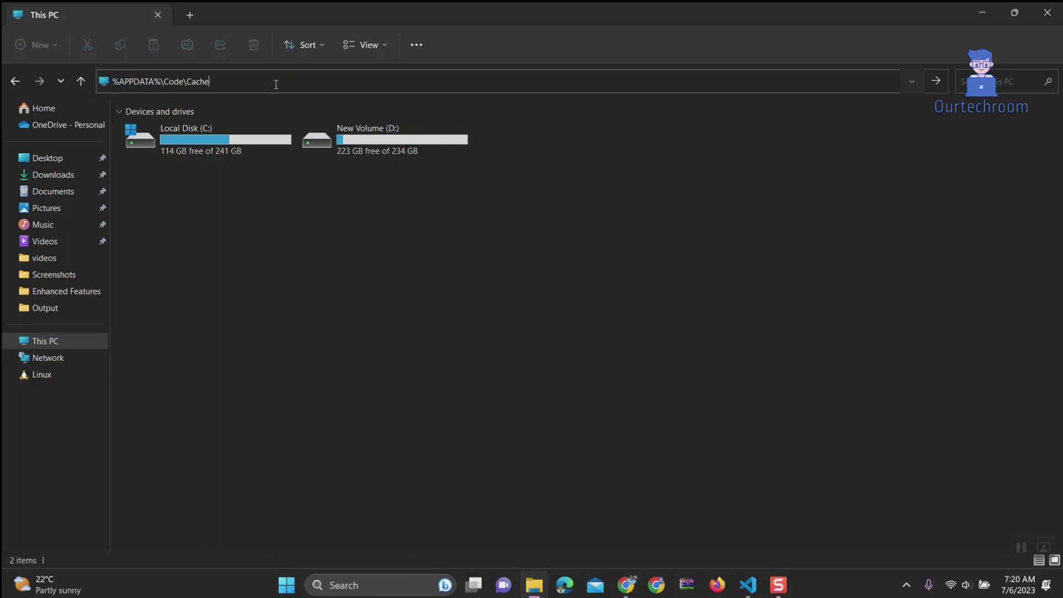
click(283, 94)
click(149, 131)
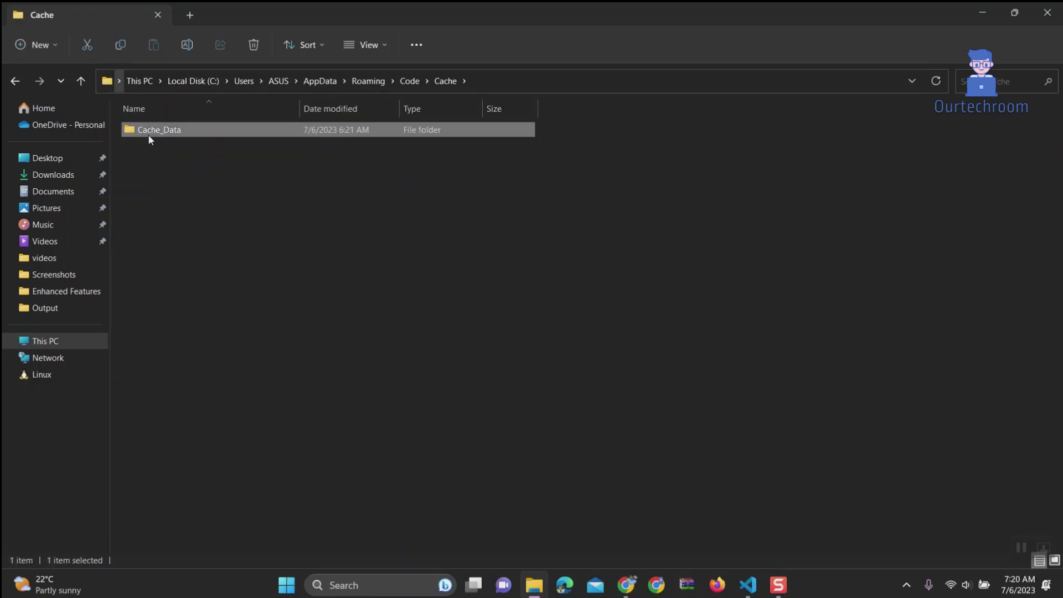
key(shift+Delete)
key(Return)
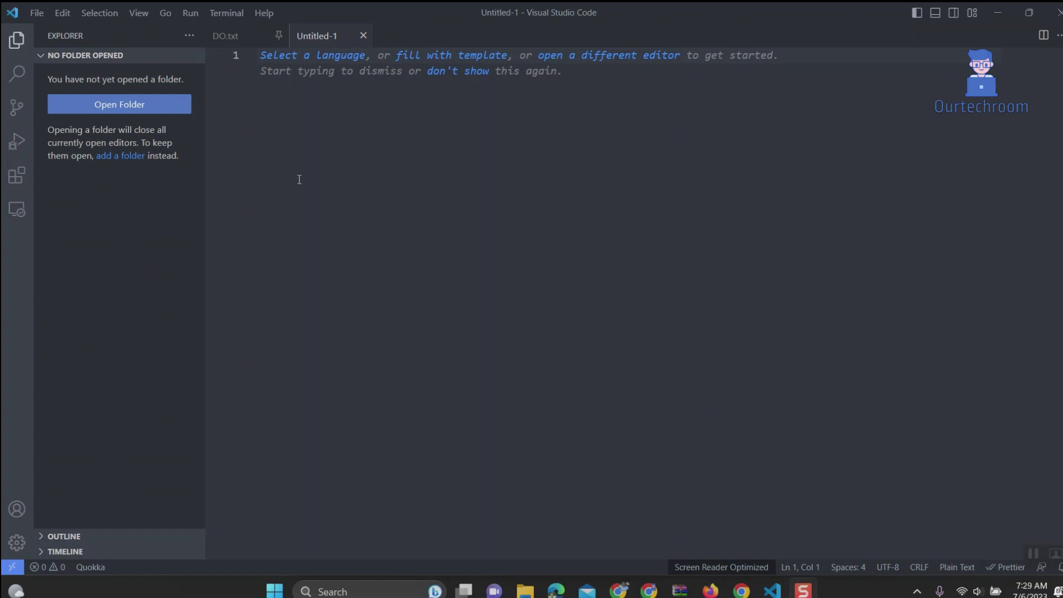
Run Help > Check for Updates, which reports no updates available.
click(264, 13)
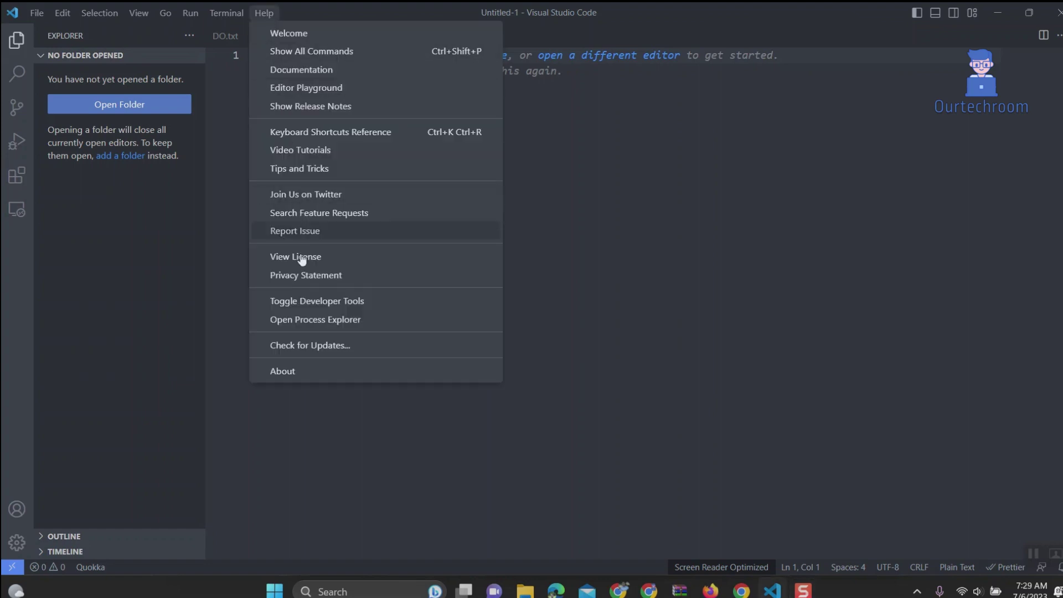
click(367, 346)
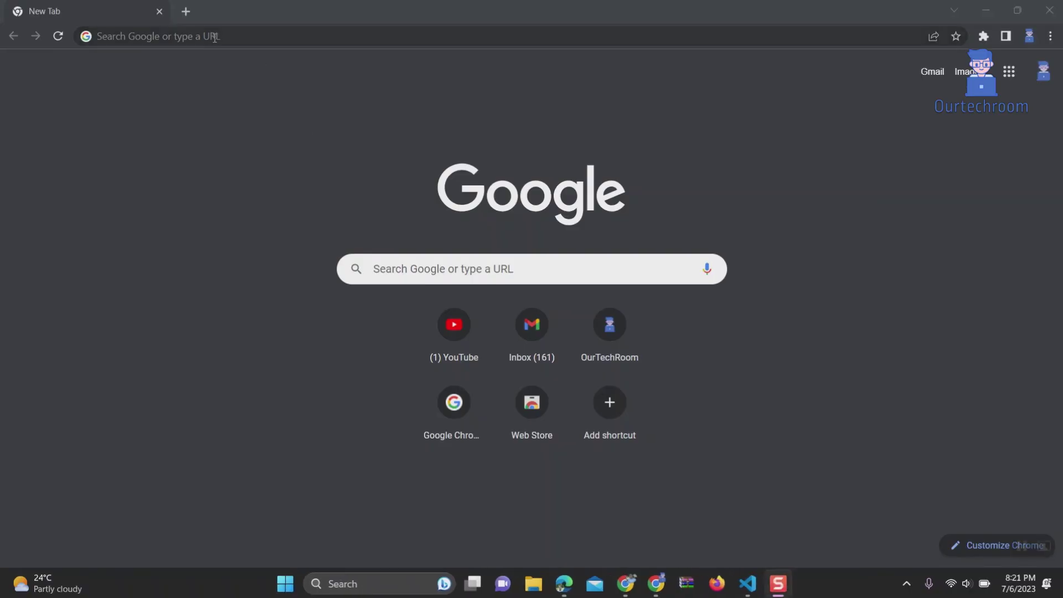
Search the Marketplace's VS Code extensions for 'live server', returning 963 results.
click(239, 36)
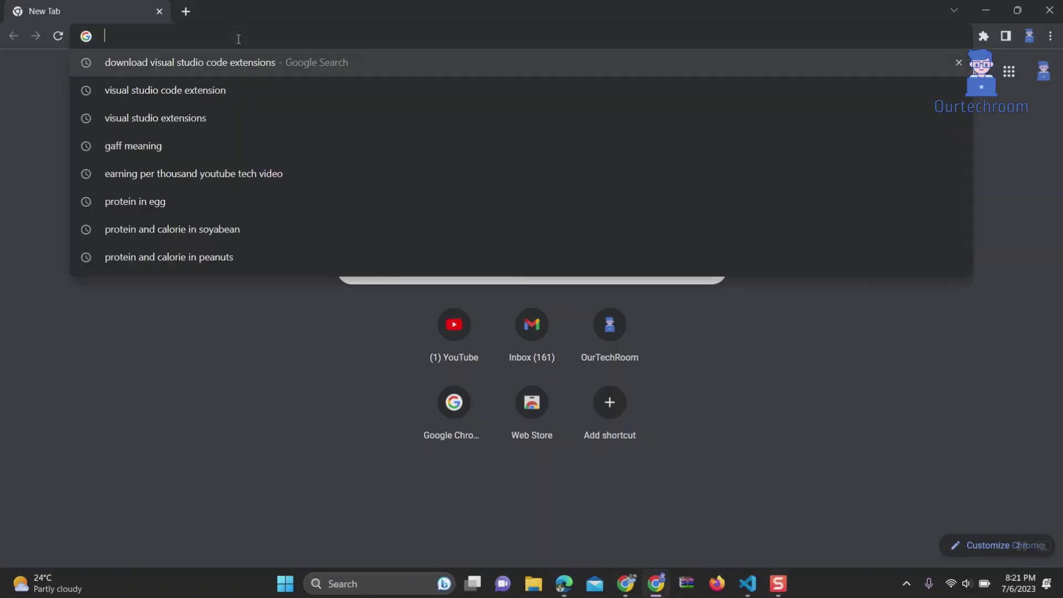
text(vscode ma)
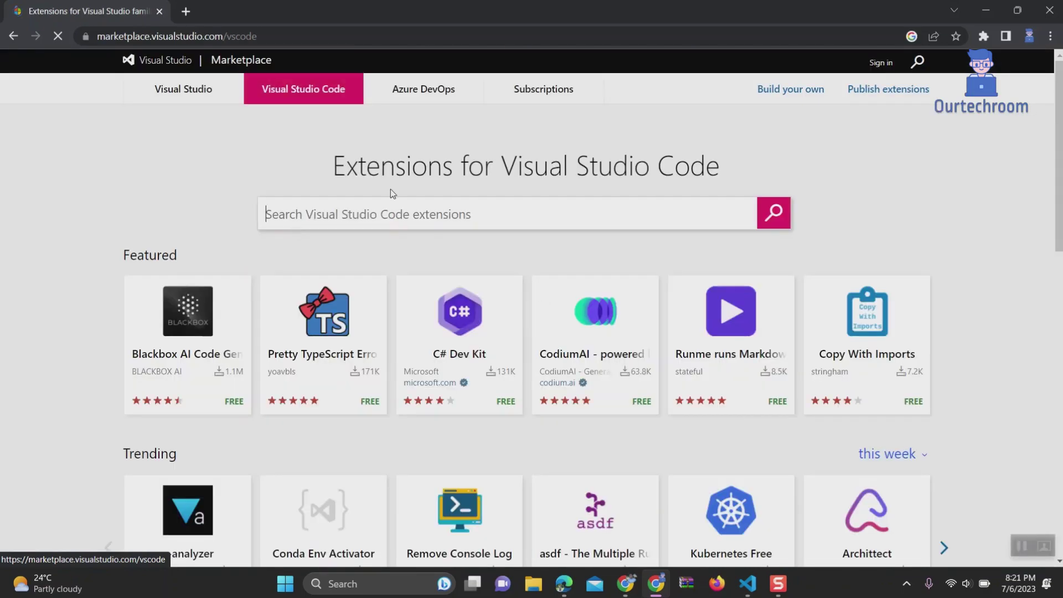
click(352, 214)
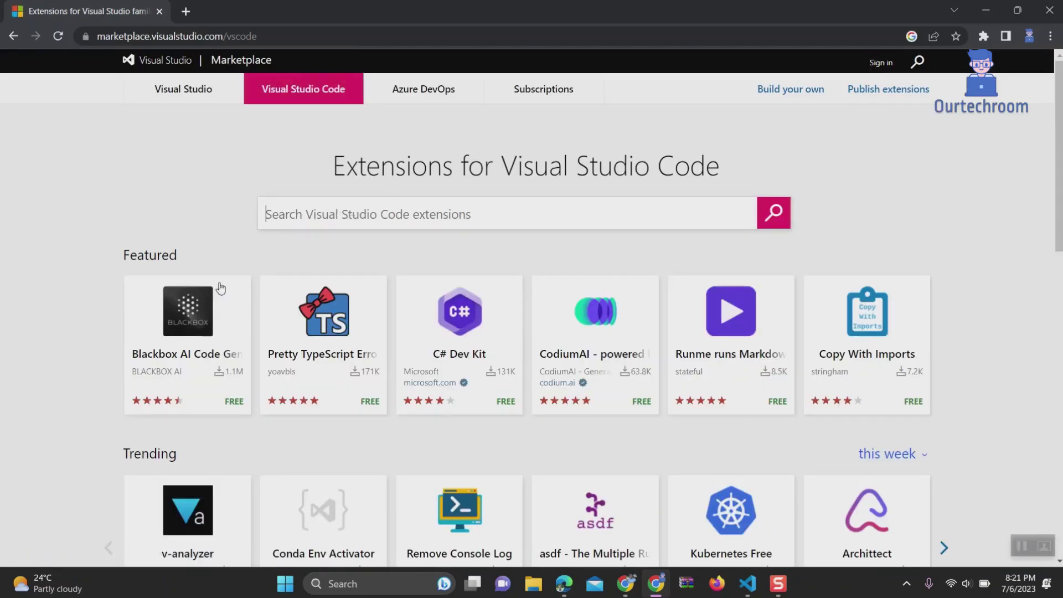
scroll(648, 319, down, 3)
scroll(648, 321, up, 3)
text(live server)
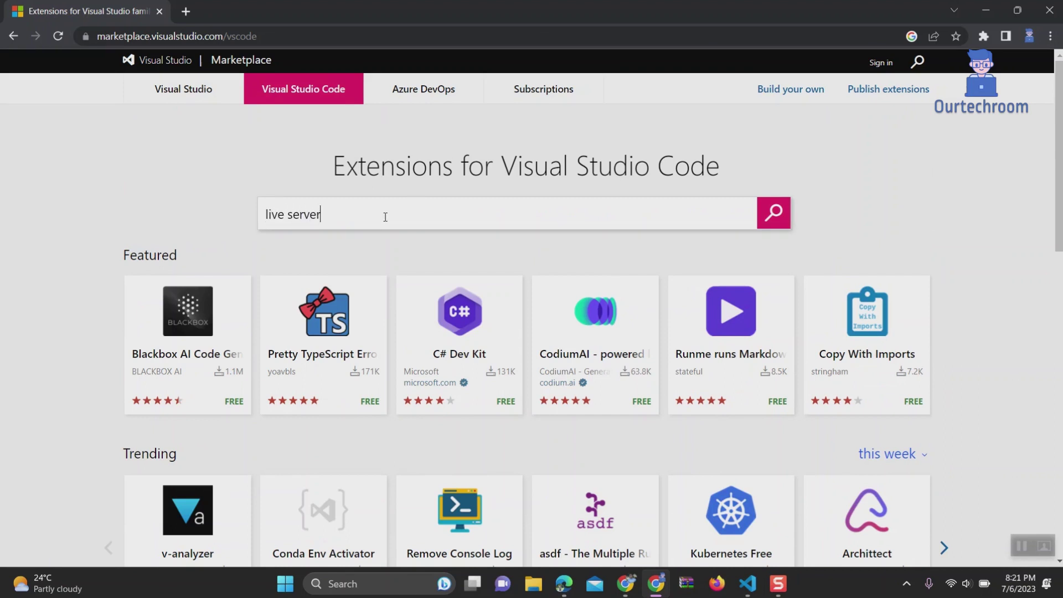
click(774, 213)
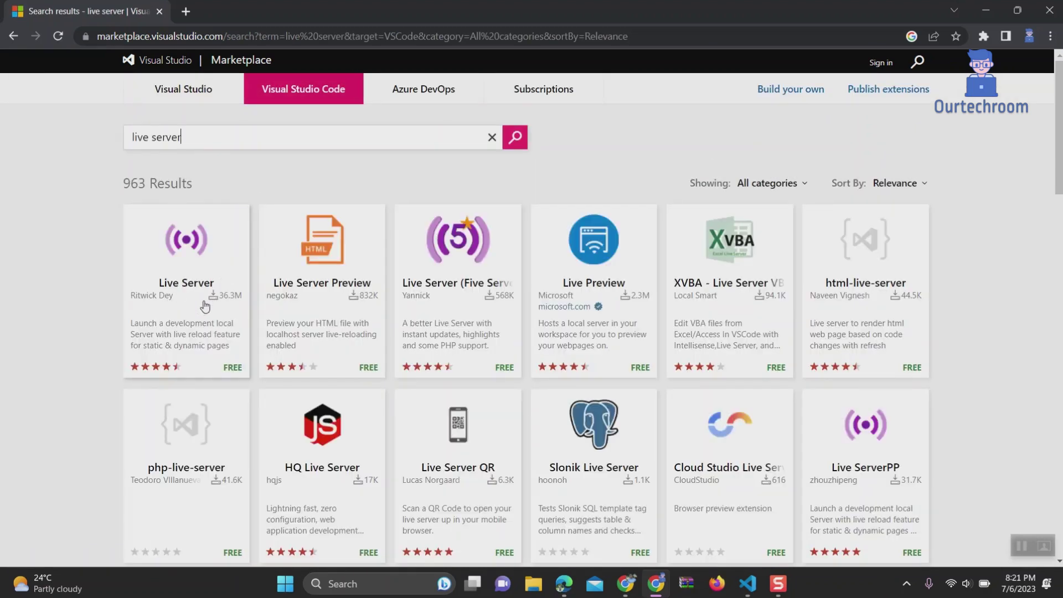
Download the Live Server .vsix from its Marketplace page, then dismiss the download's menu.
click(205, 306)
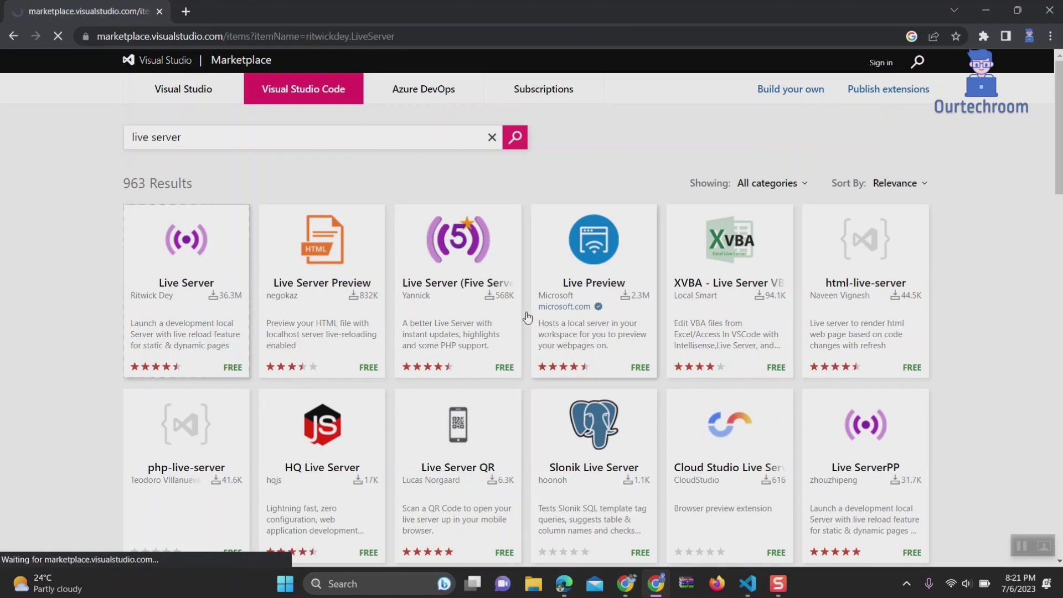
scroll(418, 352, down, 5)
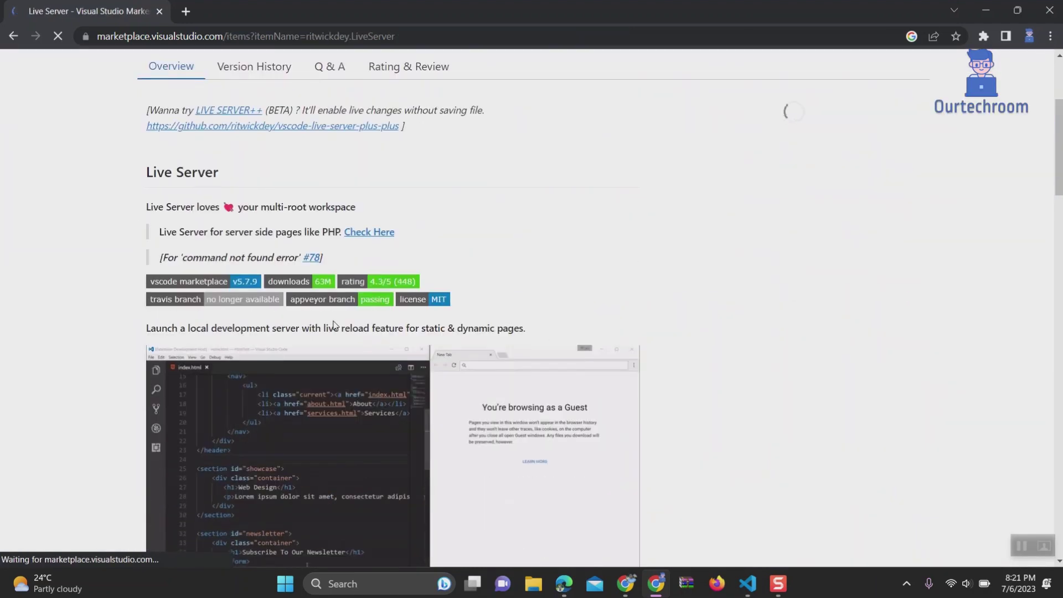
scroll(374, 333, down, 5)
scroll(333, 318, up, 3)
scroll(334, 318, up, 2)
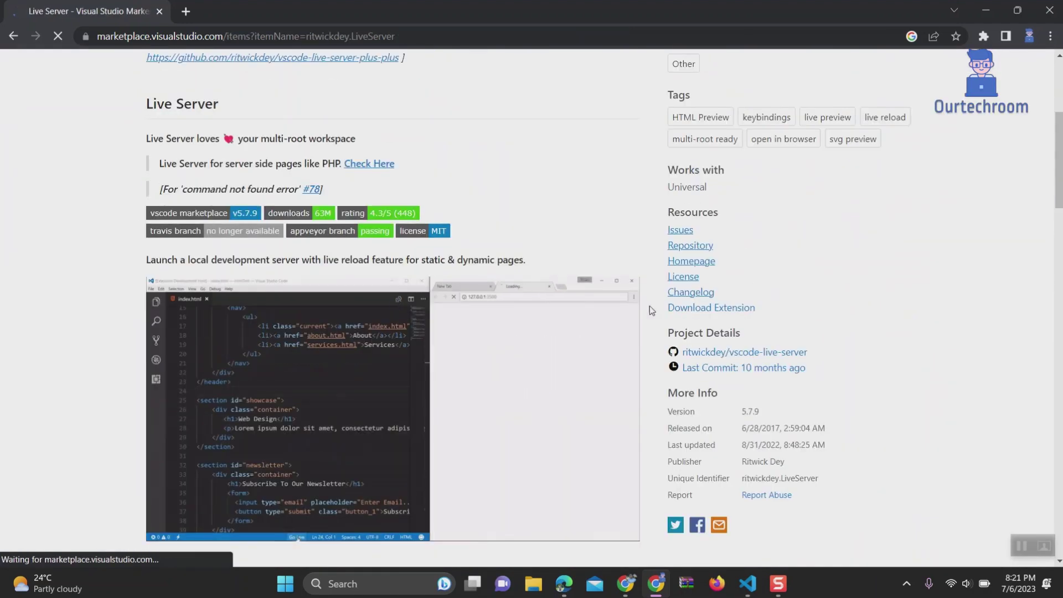
click(725, 309)
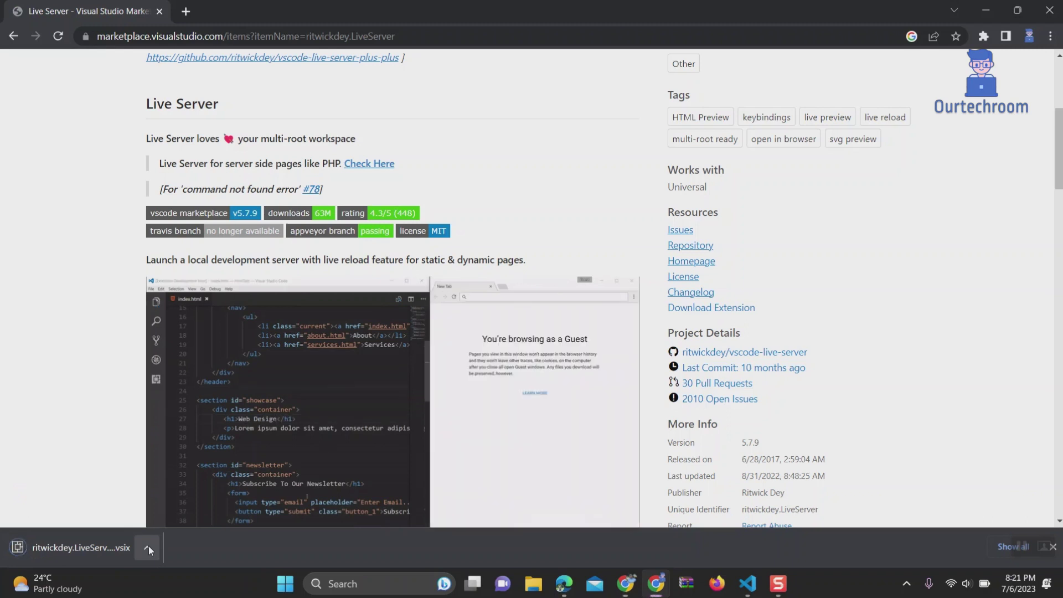
click(149, 546)
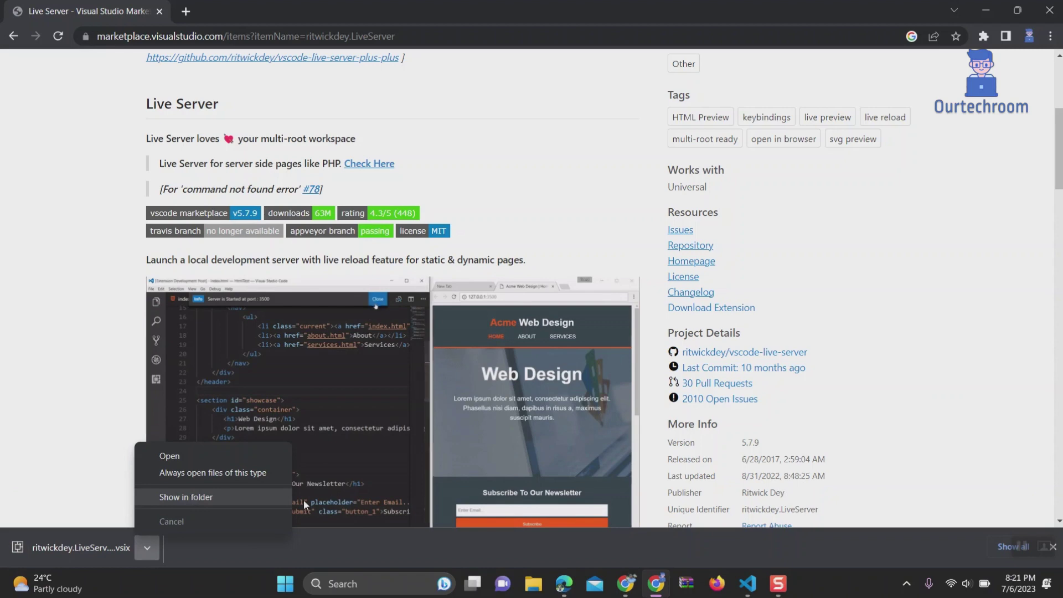
key(Escape)
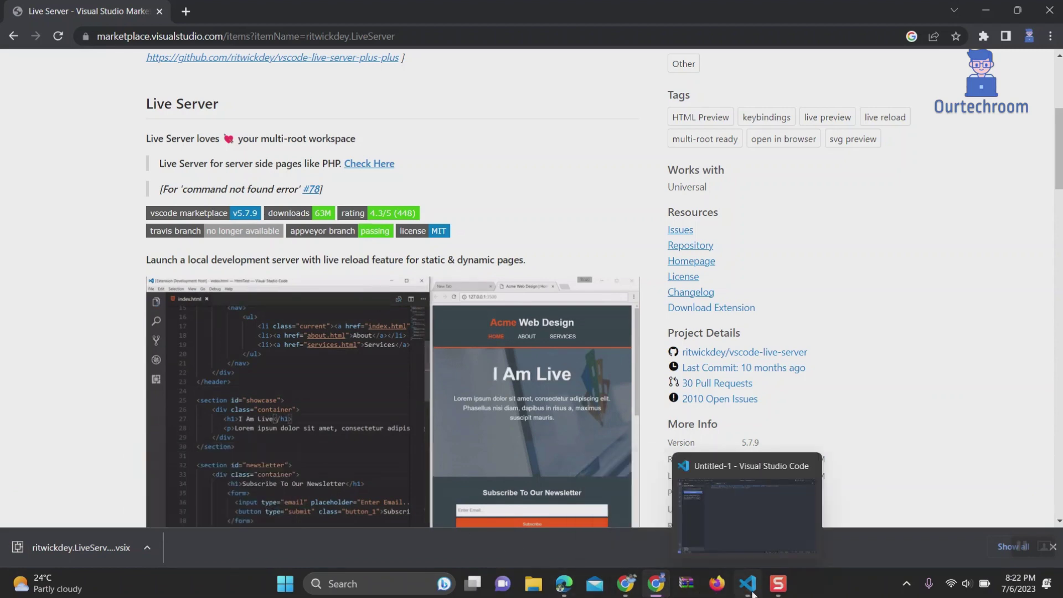
Install ritwickdey.LiveServer-5.7.9.vsix in VS Code via Extensions' Install from VSIX.
click(746, 584)
click(15, 171)
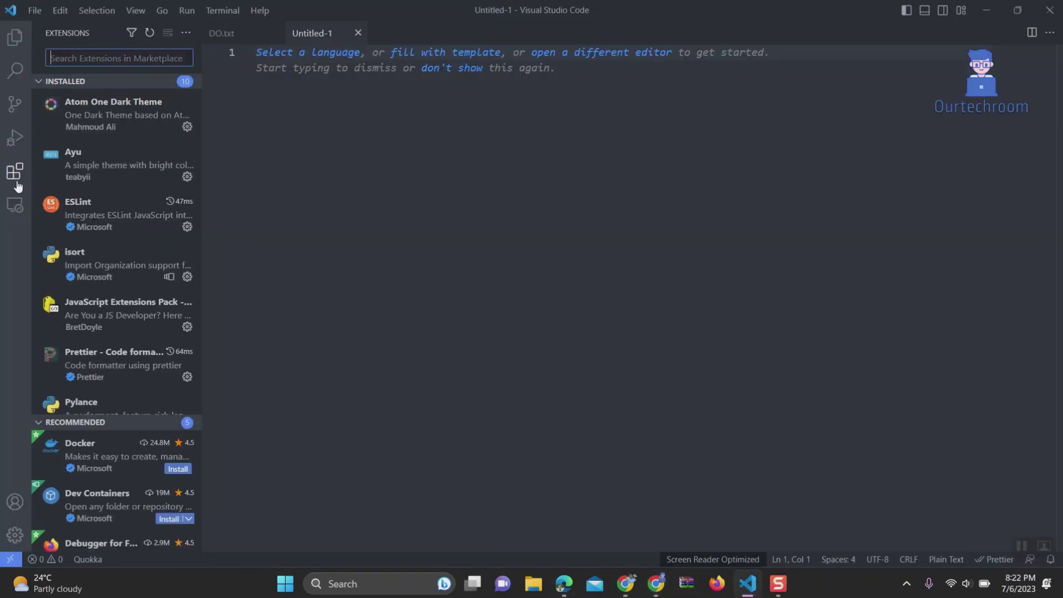
click(185, 34)
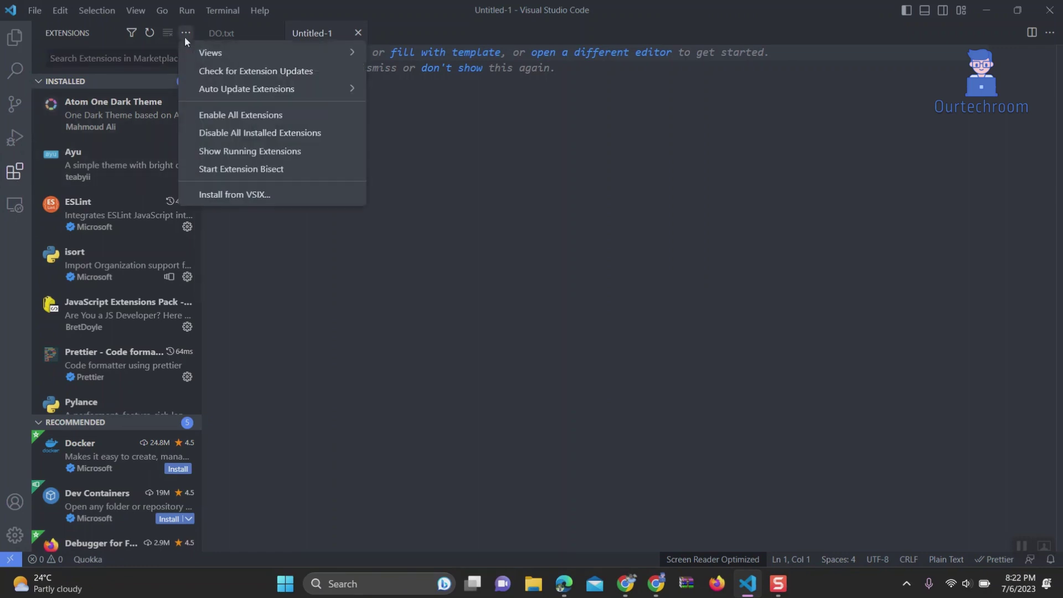
click(285, 202)
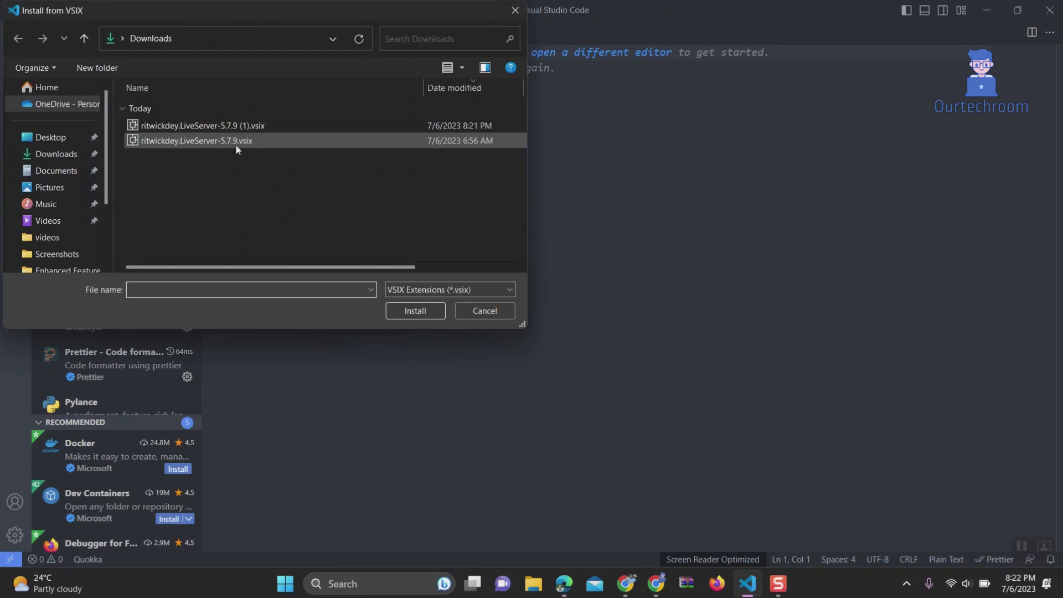
double_click(265, 142)
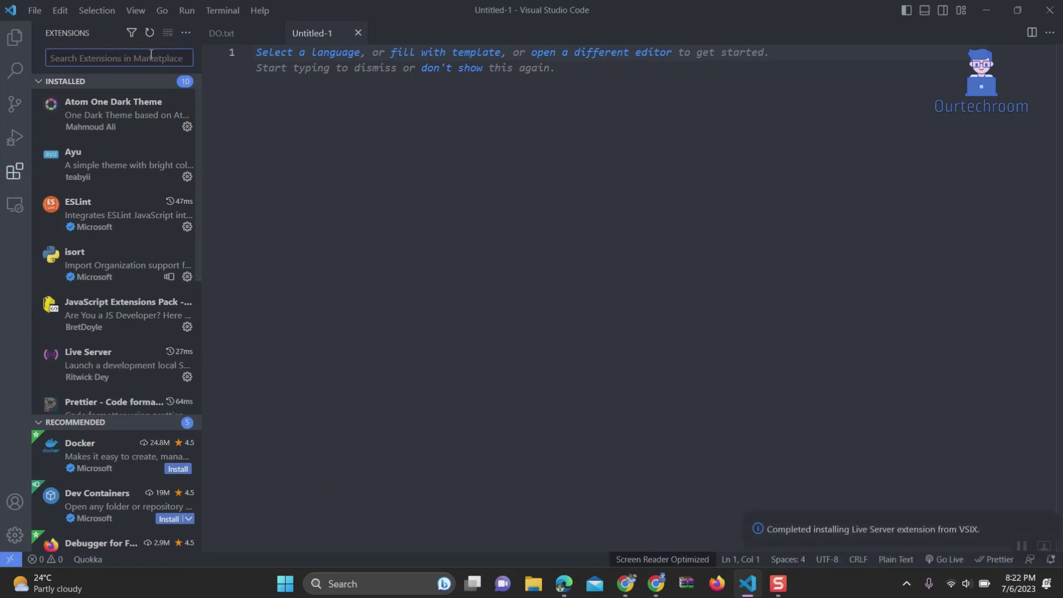
Search extensions for 'live server' and open Live Server's details, showing it enabled globally.
click(15, 170)
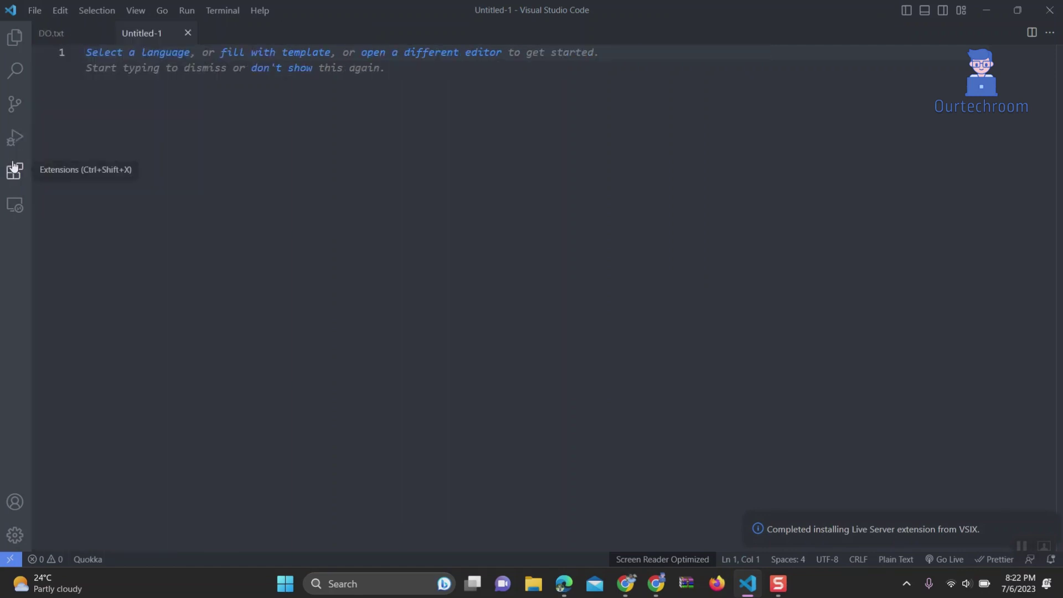
click(16, 171)
text(ku)
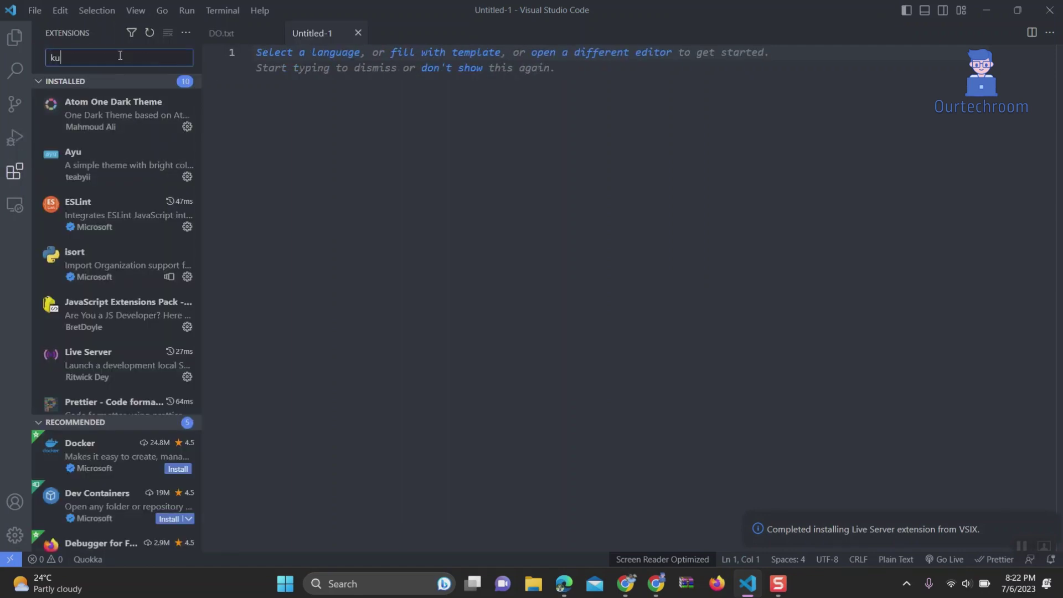
key(BackSpace)
key(BackSpace)
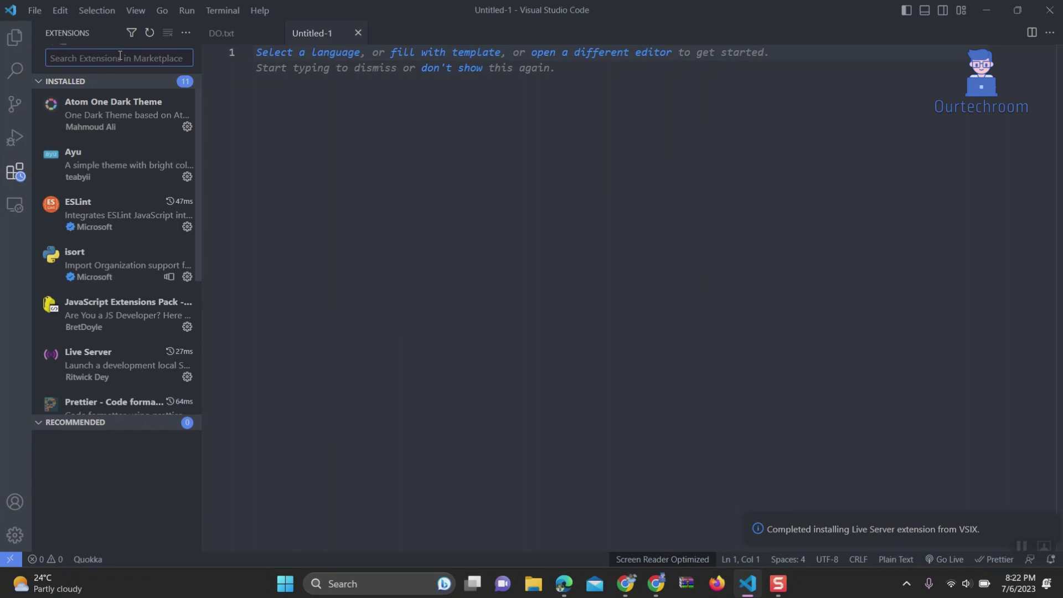
text(live server)
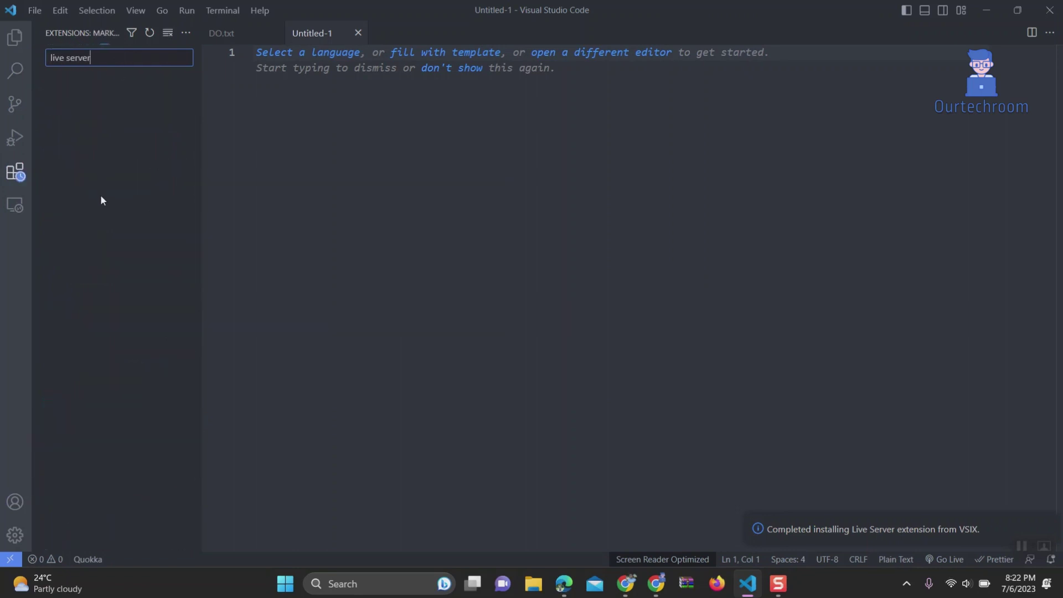
click(111, 99)
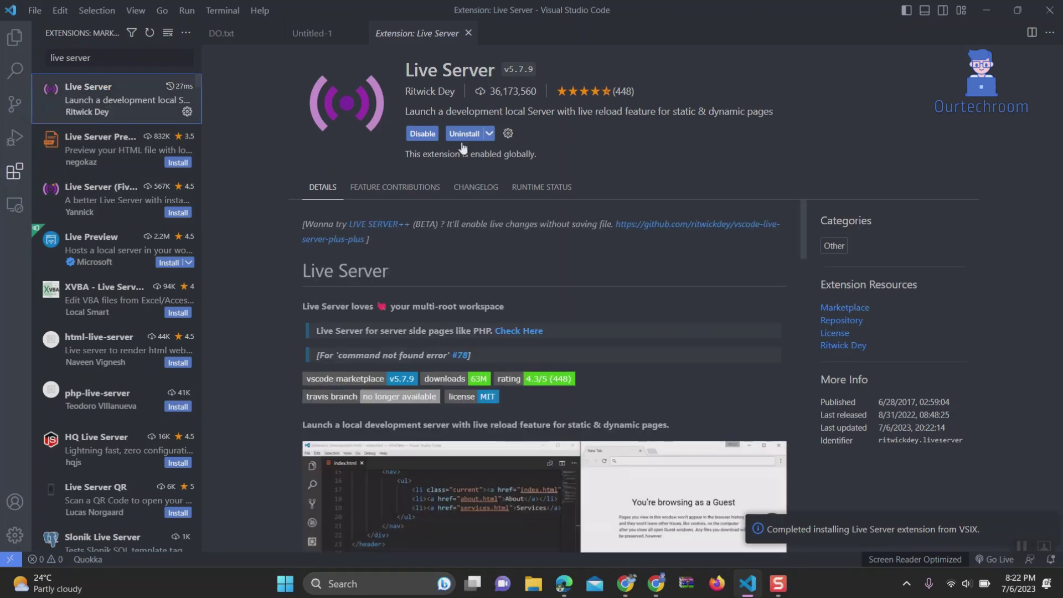